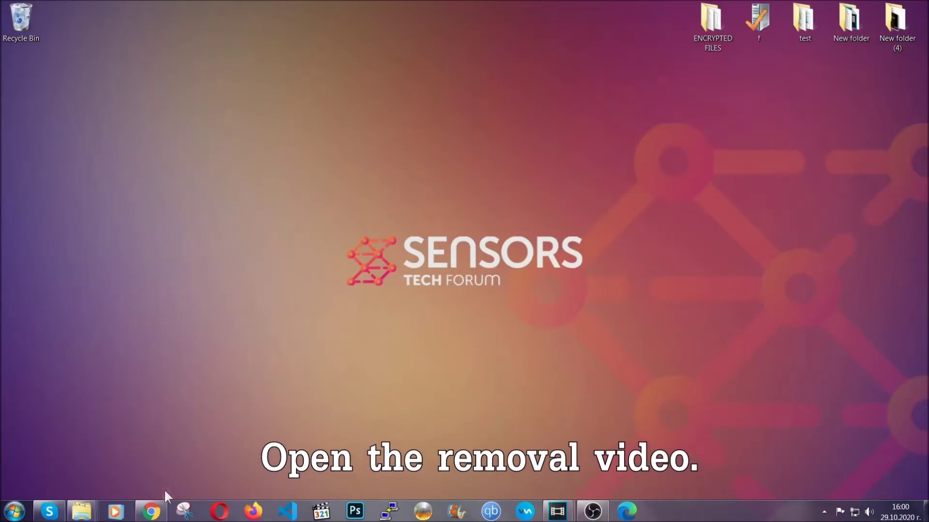
Step: Bring Chrome's YouTube adware video forward and open its Full Removal Guide link
left_click(151, 512)
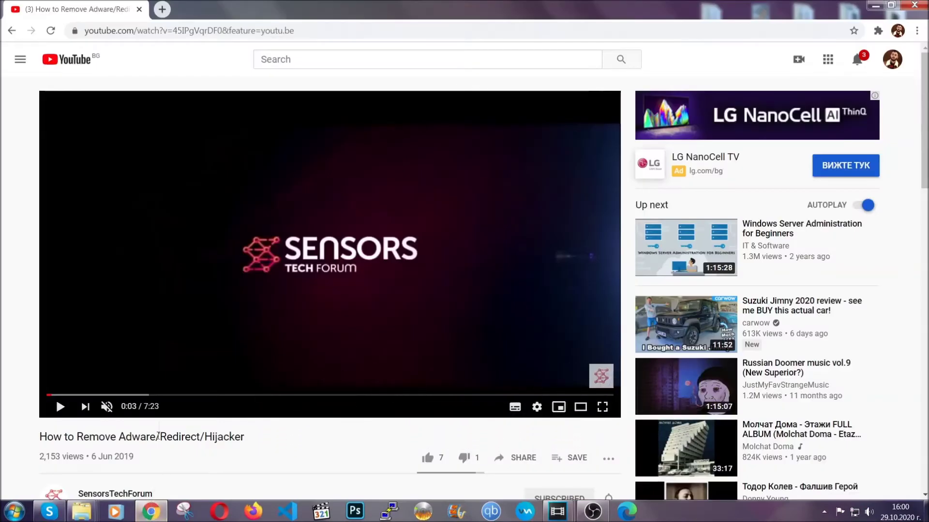
scroll(185, 341, "down", 3)
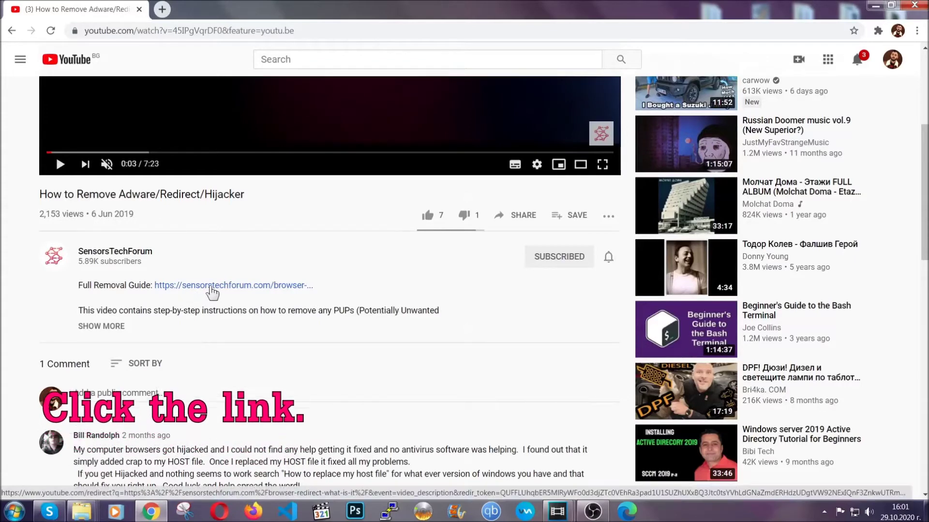
left_click(211, 291)
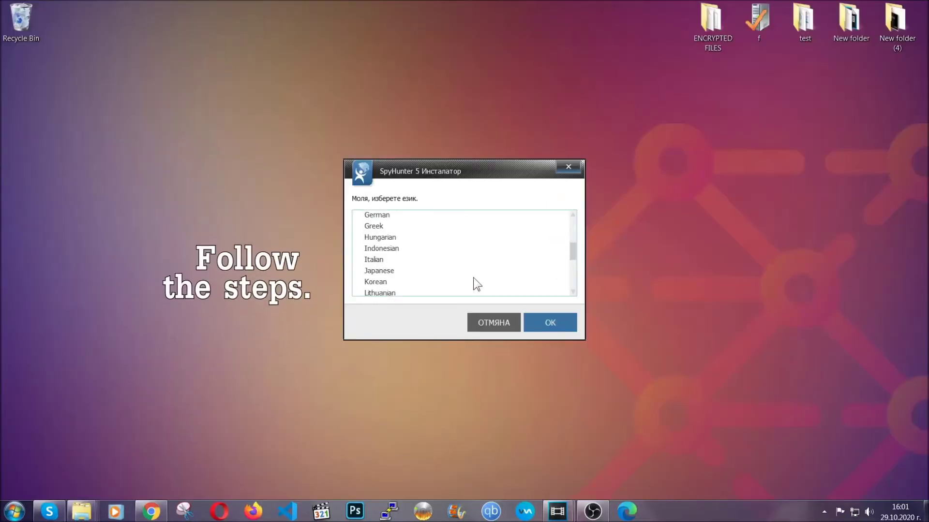
scroll(458, 282, "down", 2)
scroll(474, 285, "up", 2)
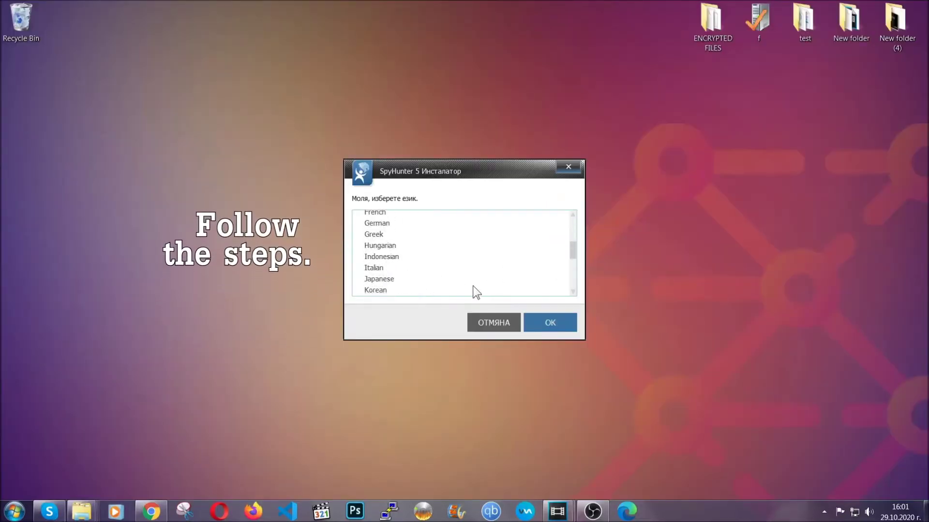
scroll(461, 281, "up", 2)
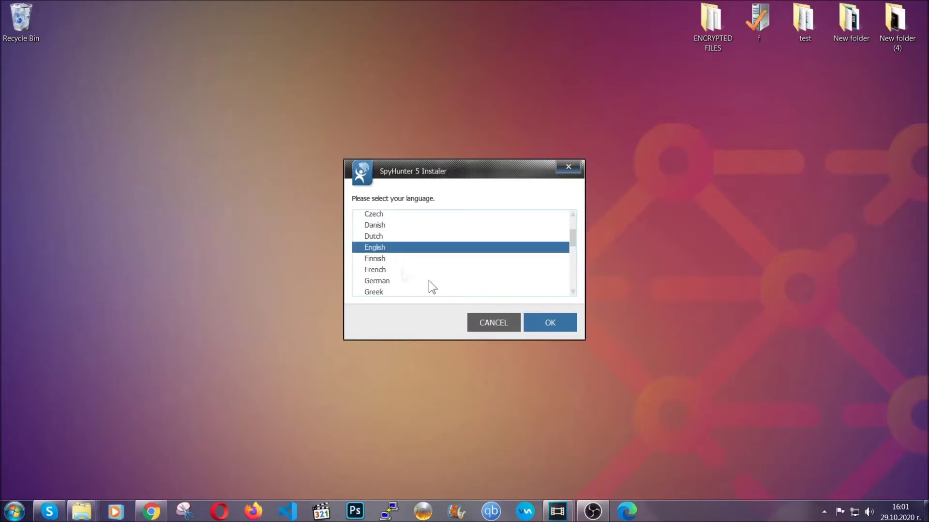
Step: Install SpyHunter 5 in English, accepting the EULA, and finish setup so Active Scan runs
left_click(543, 326)
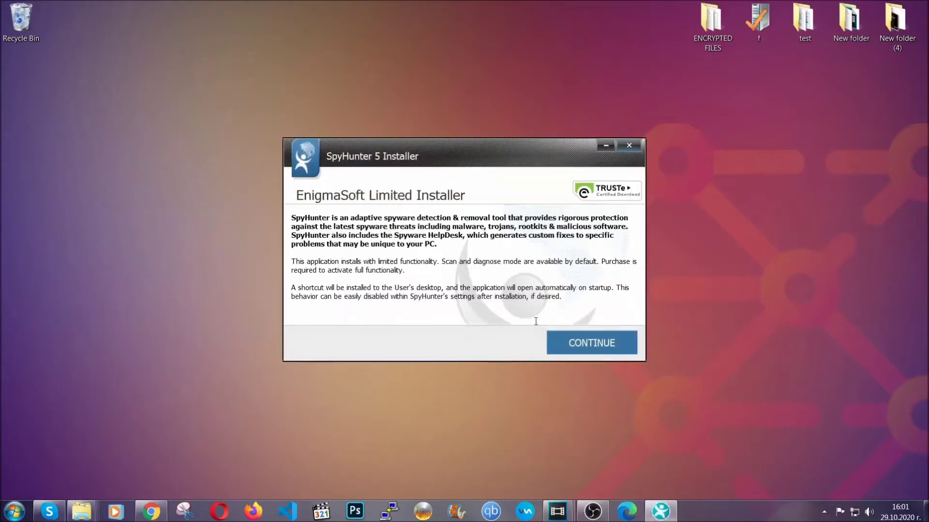
left_click(558, 336)
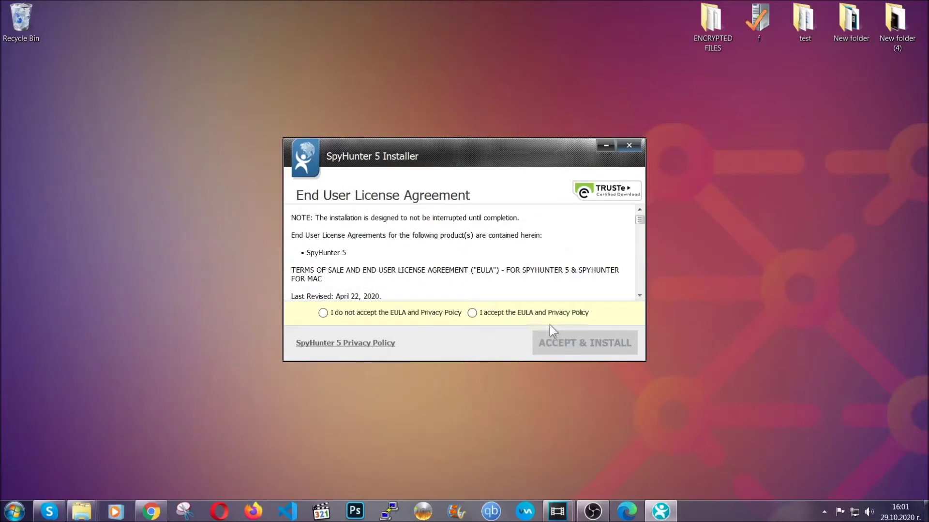
left_click(545, 312)
left_click(560, 341)
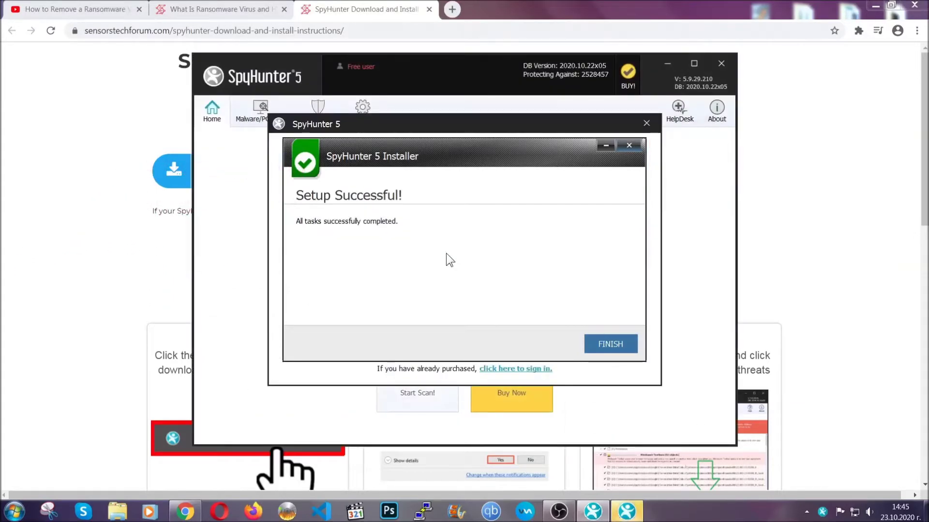
left_click(594, 346)
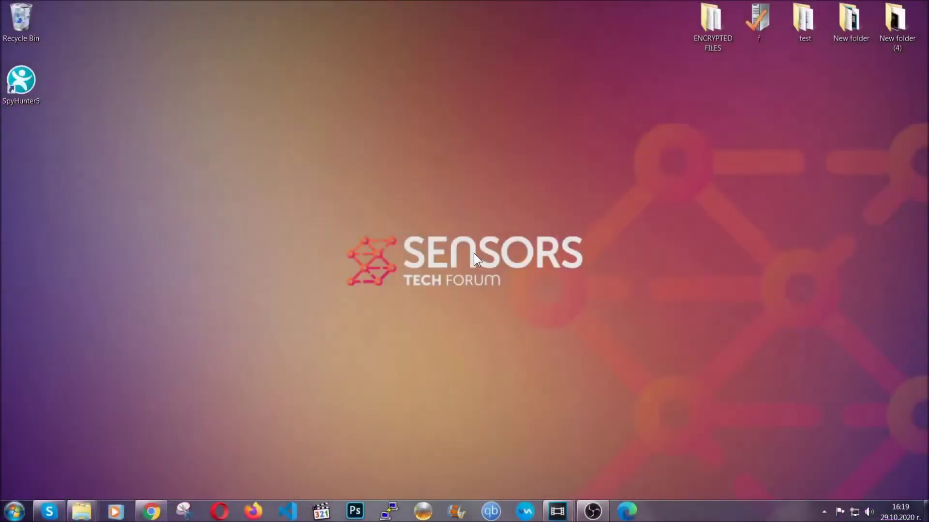
Step: Open Programs and Features by running APPWIZ.CPL from the Run box
key("super+r")
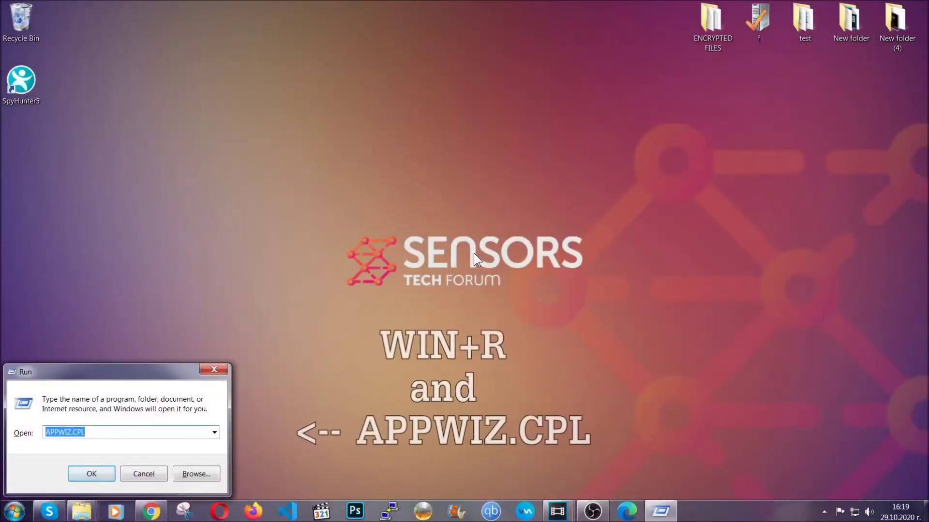
left_click(96, 433)
left_click_drag(96, 433, 18, 438)
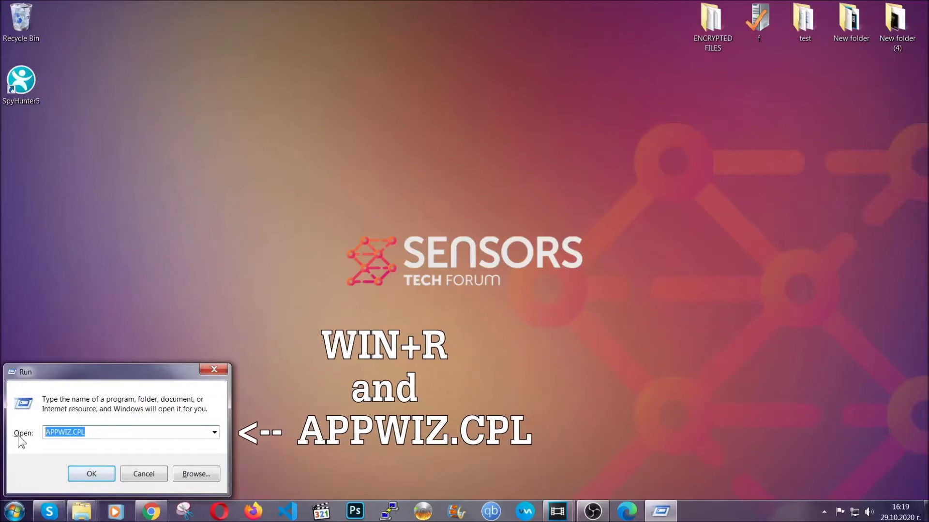
left_click(90, 472)
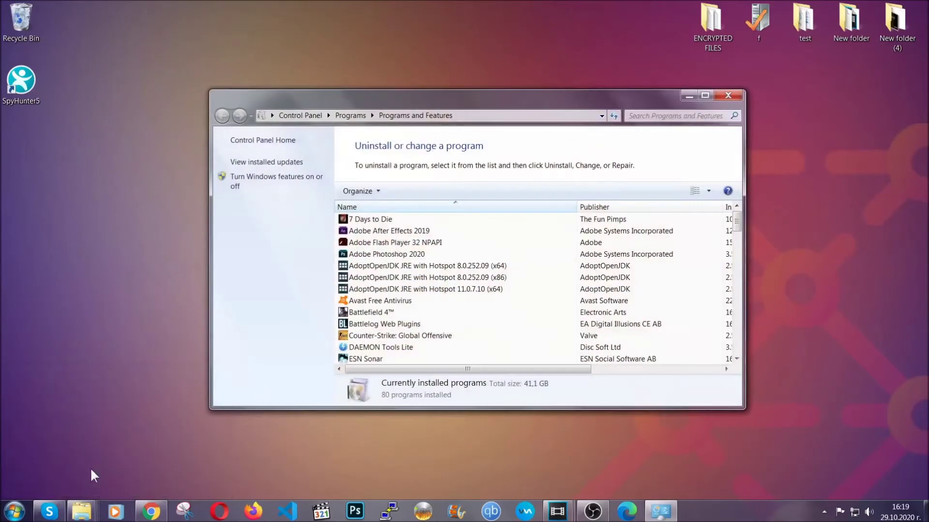
scroll(490, 261, "down", 12)
scroll(494, 272, "down", 10)
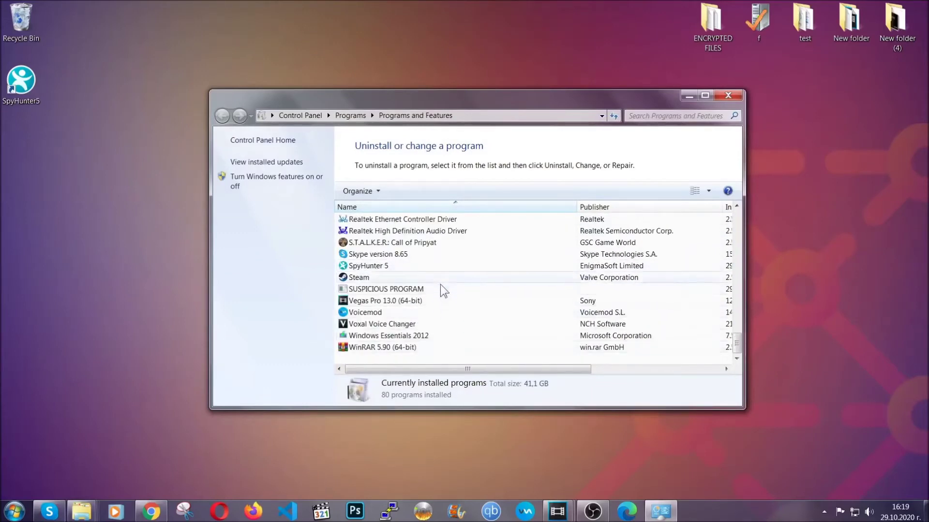
Step: Uninstall SUSPICIOUS PROGRAM, confirm the removal and dismiss the success message
left_click(403, 289)
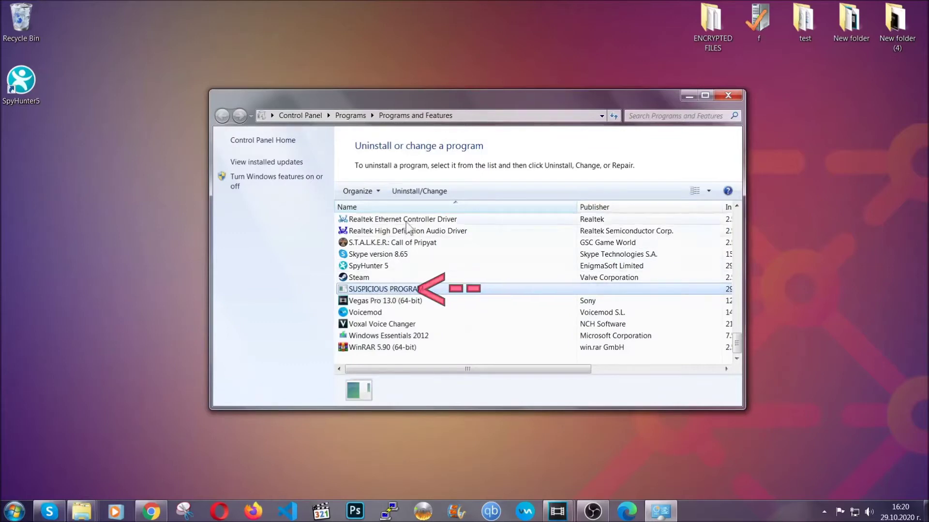
left_click(411, 191)
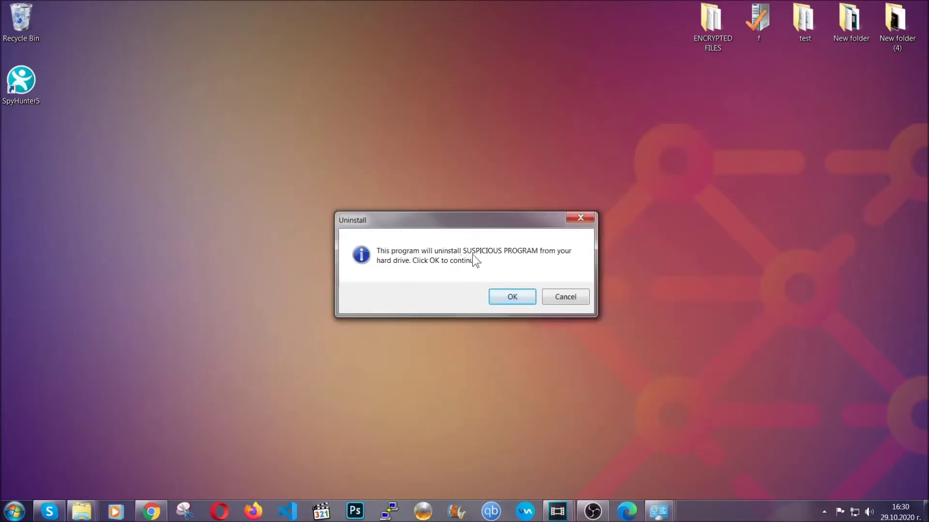
left_click(506, 298)
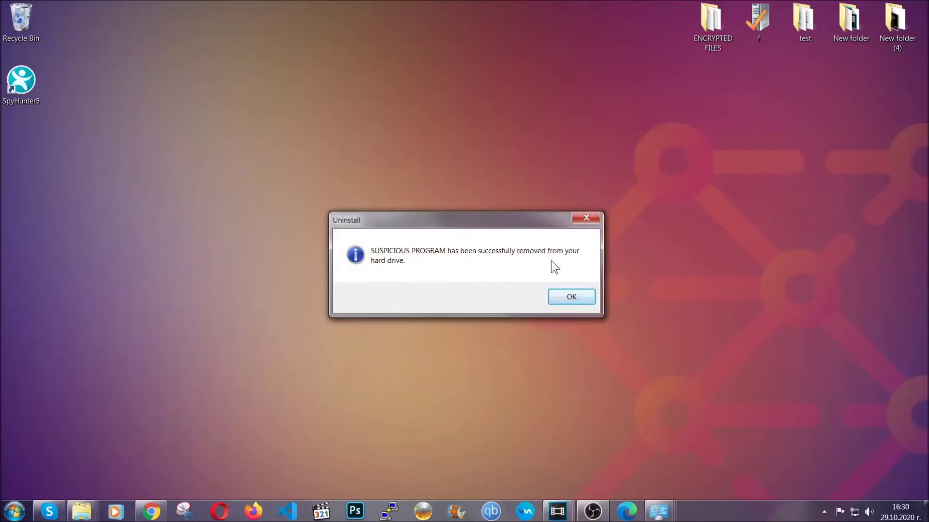
left_click(557, 296)
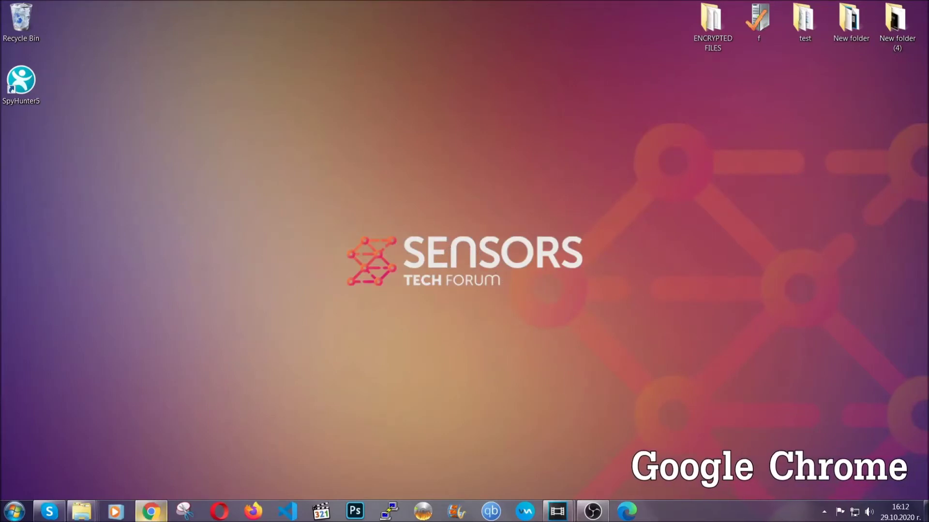
Step: Clear Chrome's all-time data at chrome://settings/clearBrowserData, leaving Passwords unticked
left_click(150, 513)
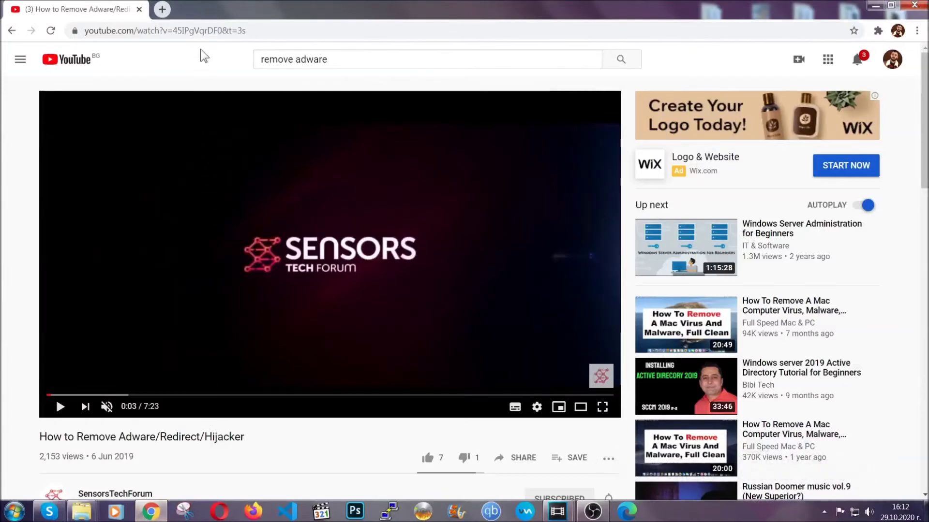
left_click(201, 31)
type("chr")
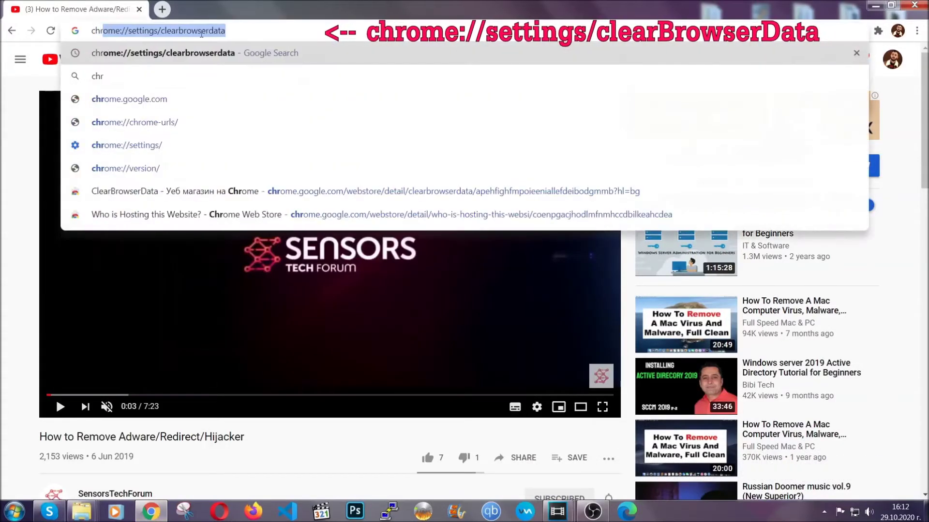
type("ome:/")
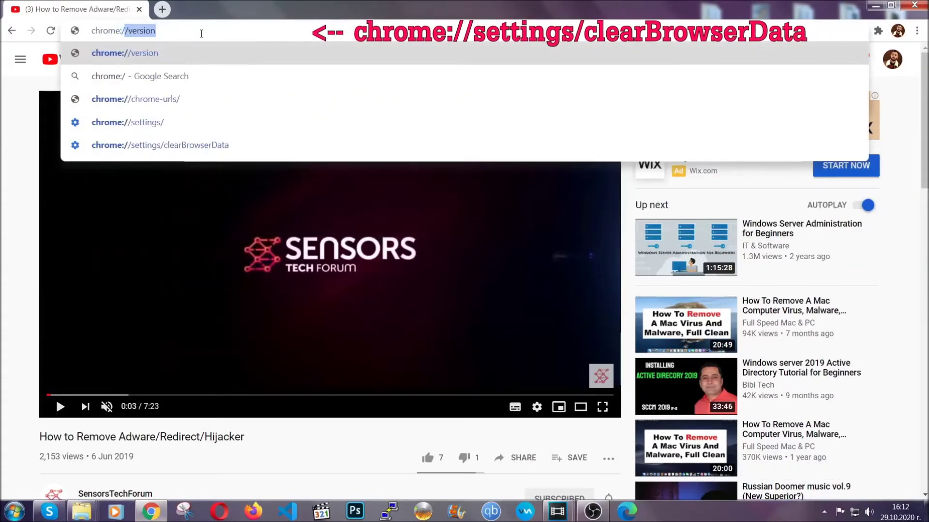
type("/setting")
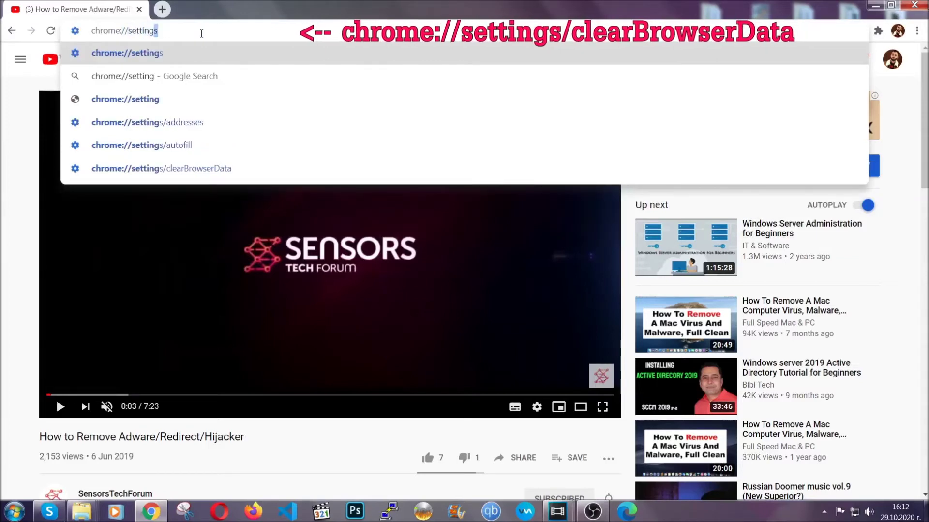
type("s/ce")
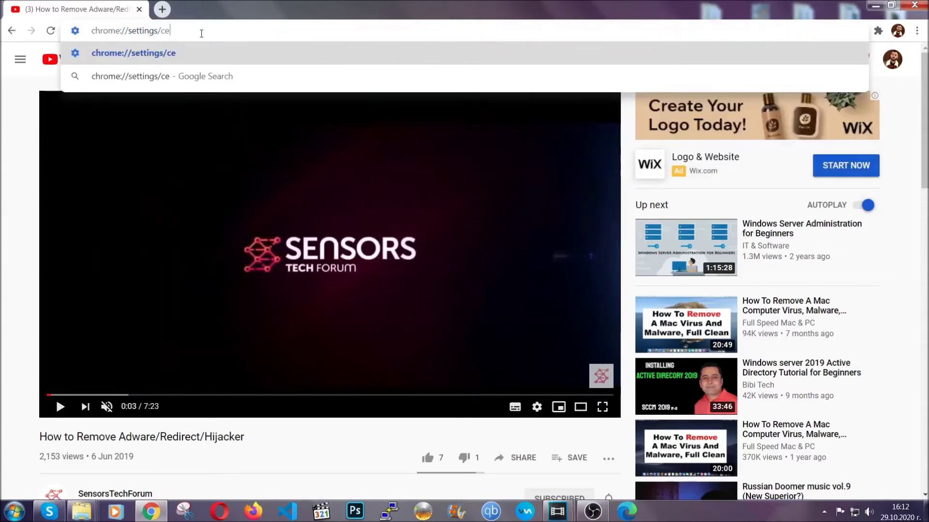
key("BackSpace")
type("learBrowserData")
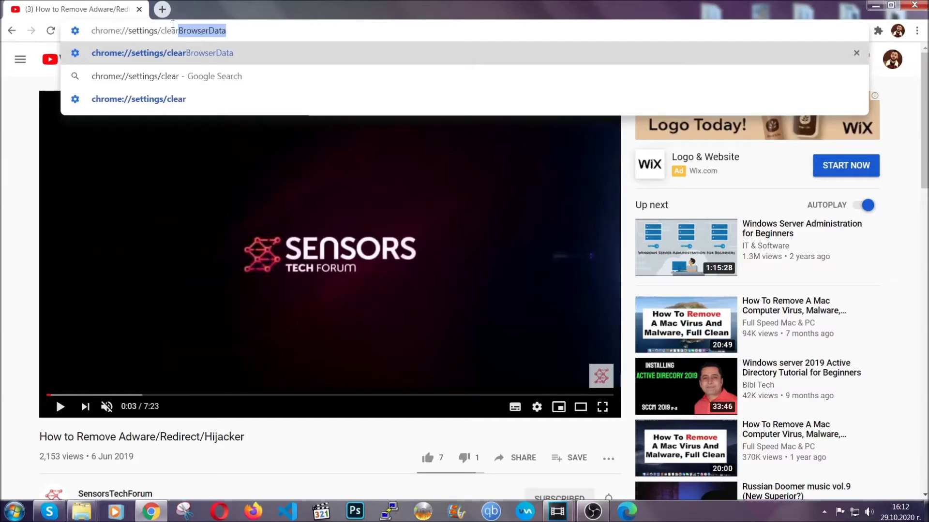
key("Return")
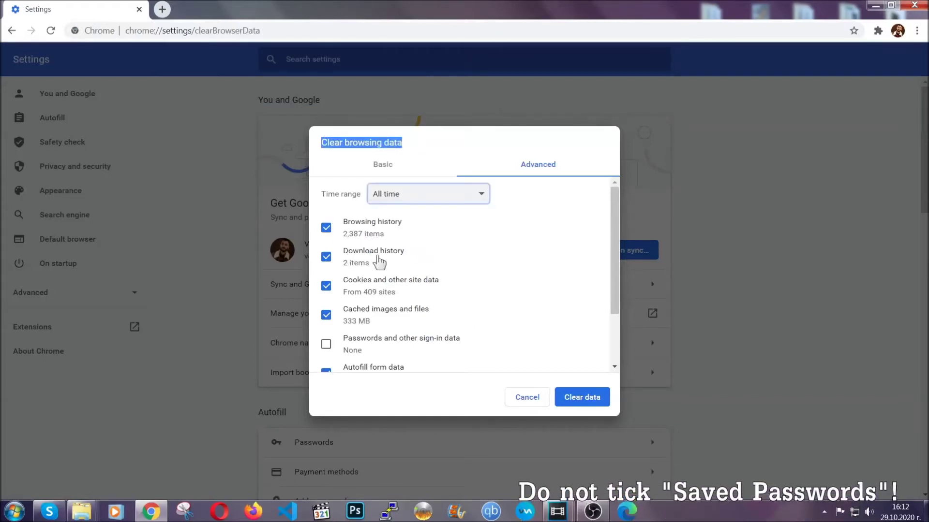
scroll(383, 331, "down", 2)
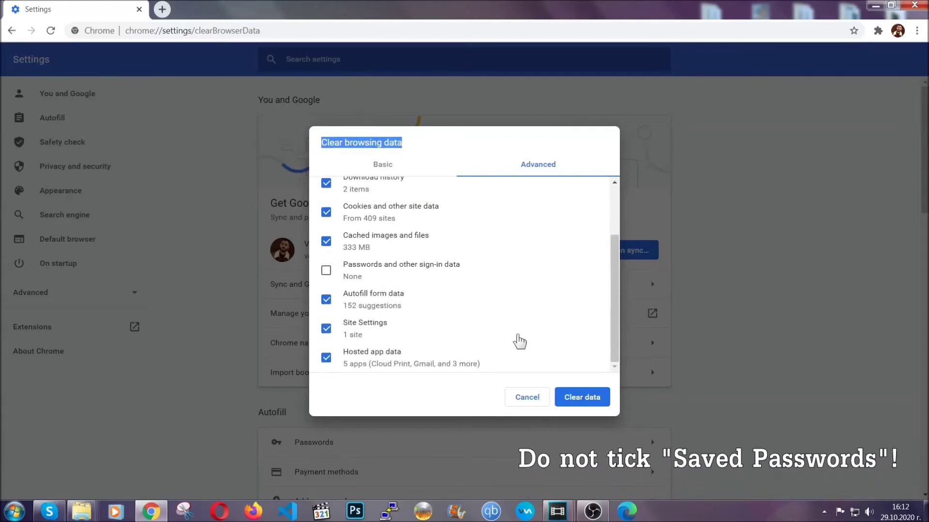
left_click(569, 397)
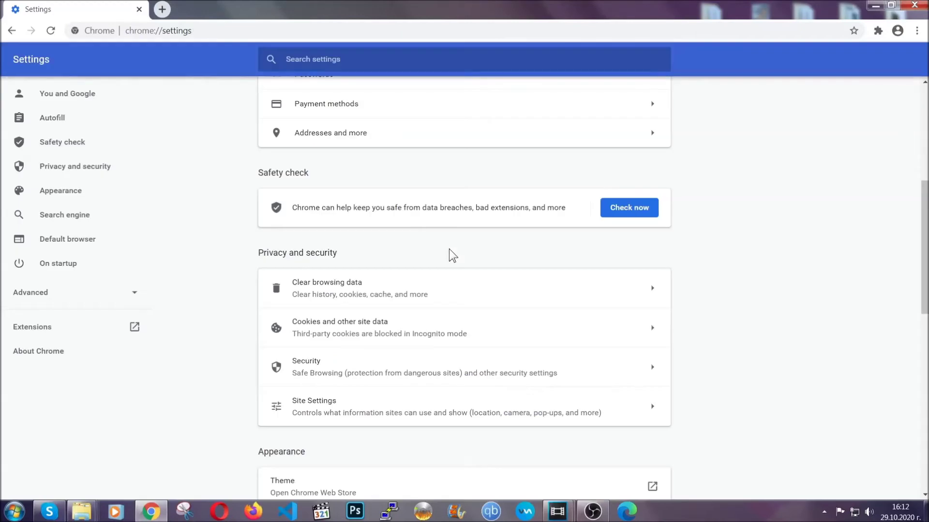
Step: Remove the Bulk Media Downloader extension via More tools > Extensions, then minimise Chrome
left_click(917, 30)
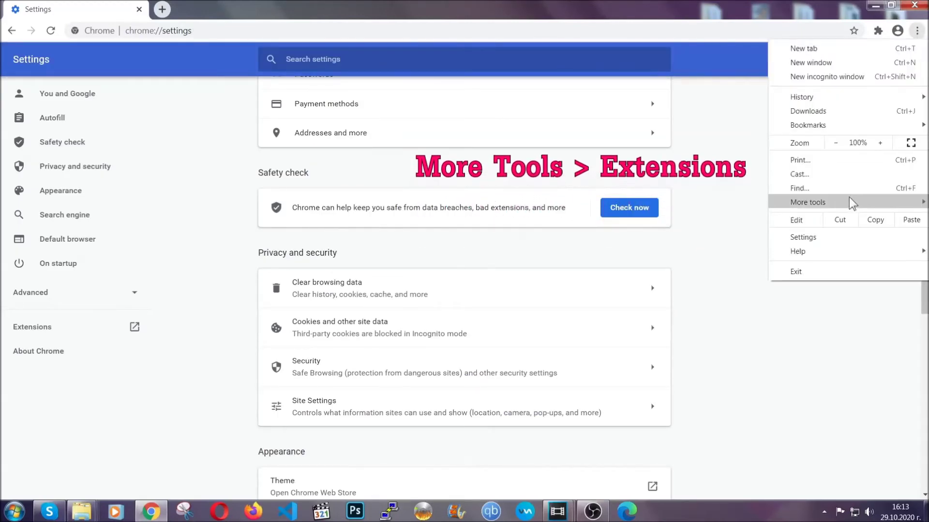
mouse_move(808, 201)
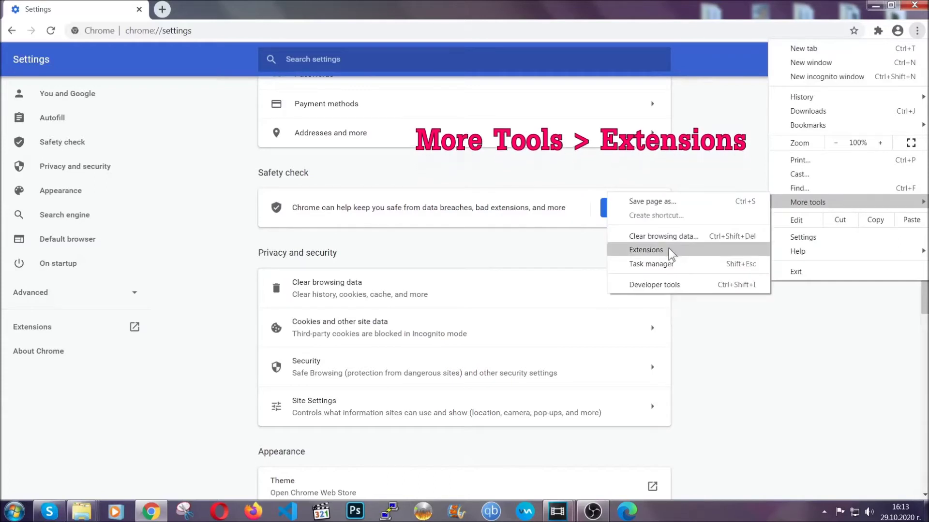
left_click(670, 254)
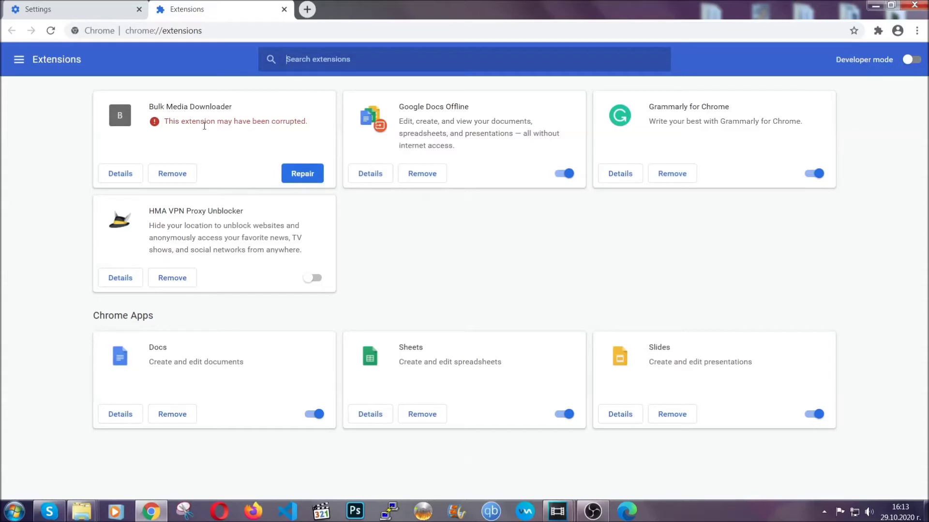
left_click(181, 175)
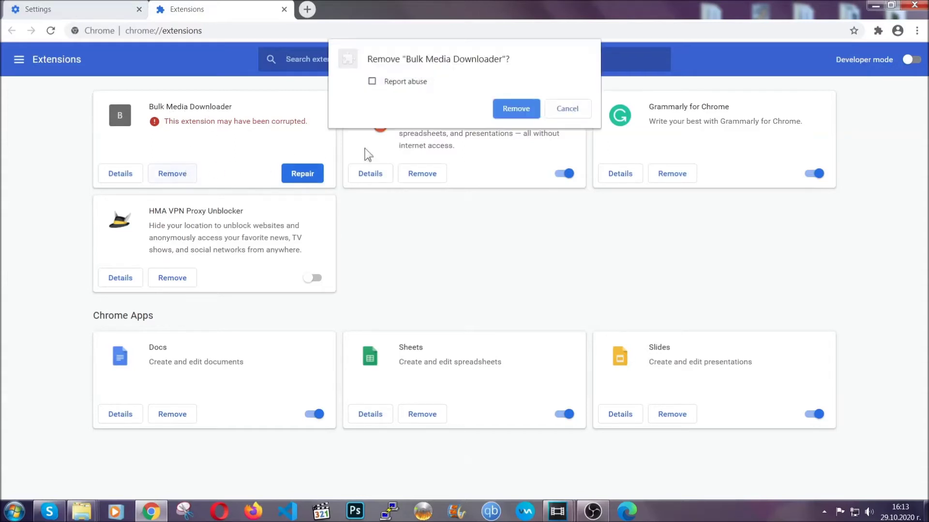
left_click(501, 110)
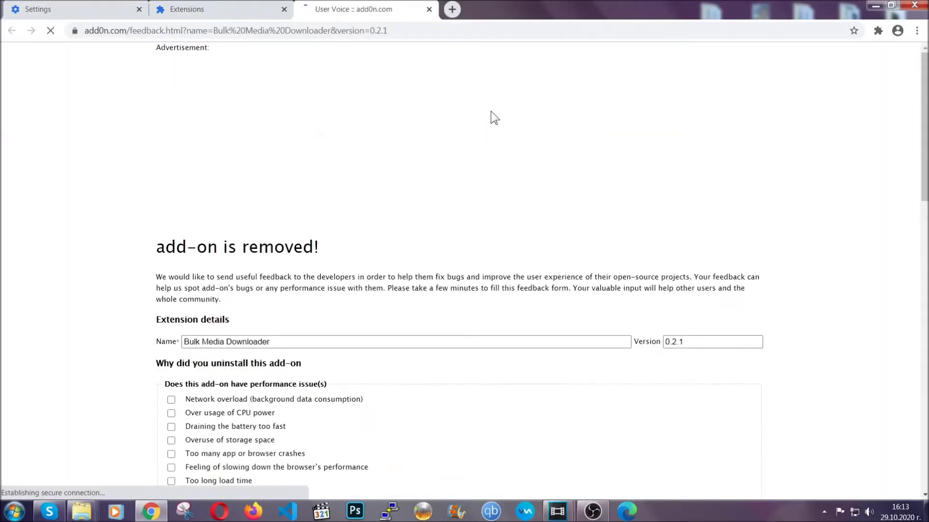
left_click(236, 10)
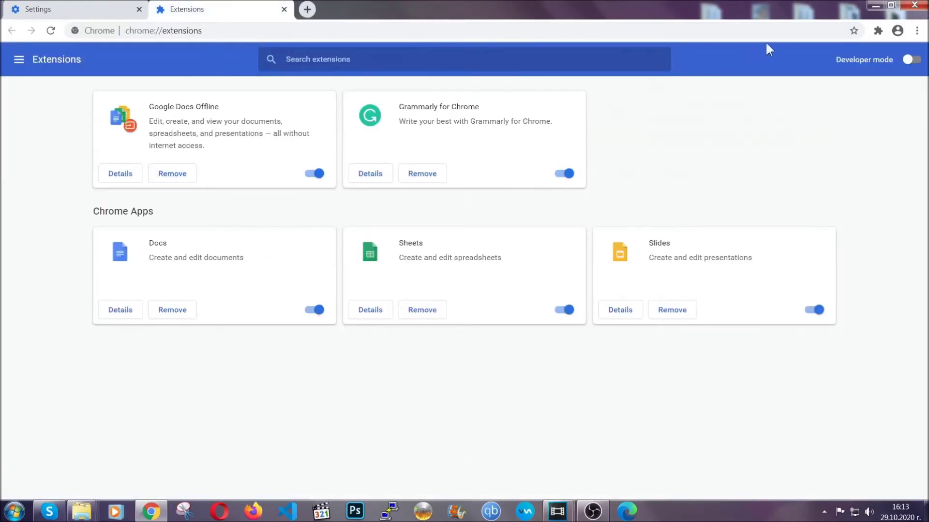
left_click(867, 6)
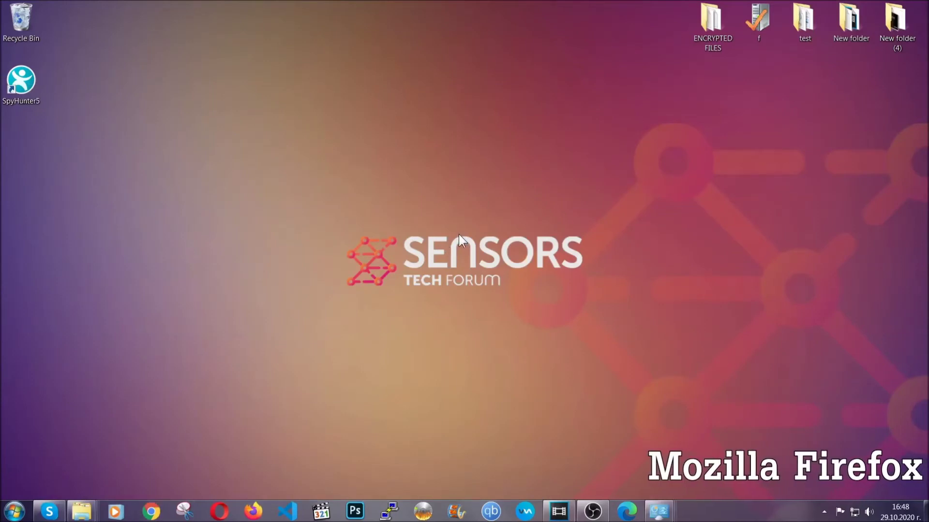
Step: Launch Firefox, load about:support, and request Refresh Firefox from Troubleshooting Information
left_click(252, 512)
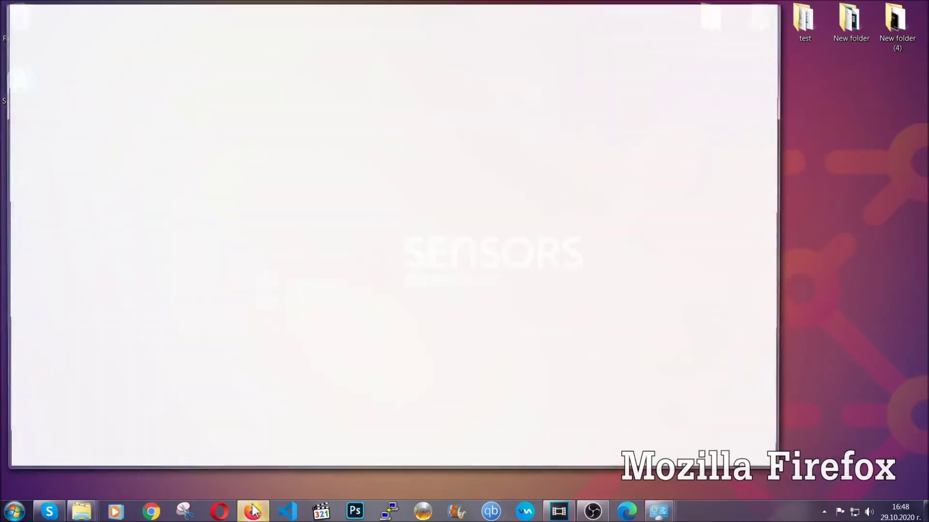
left_click(254, 38)
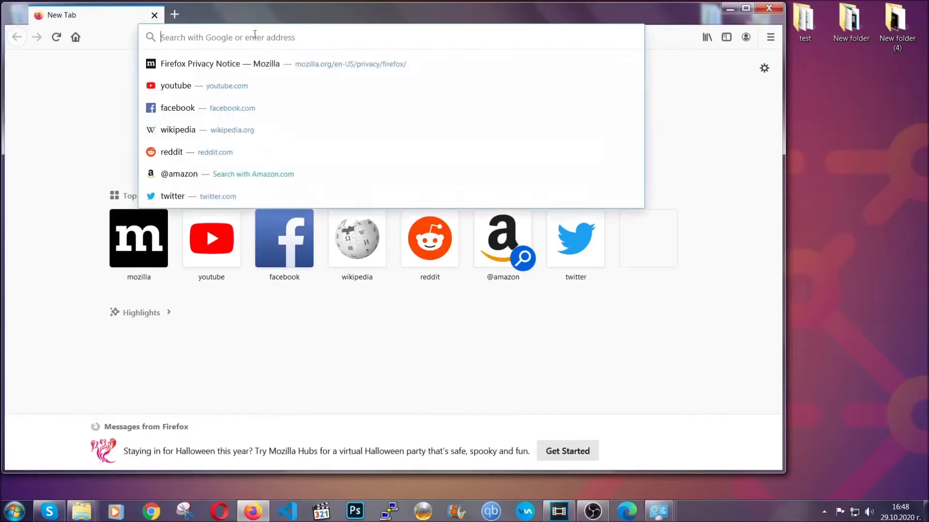
type("about")
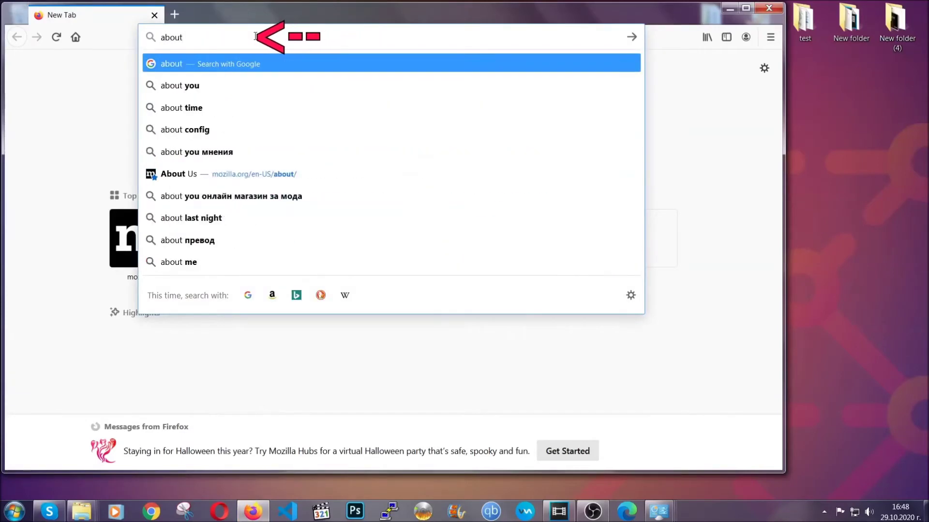
type(":support")
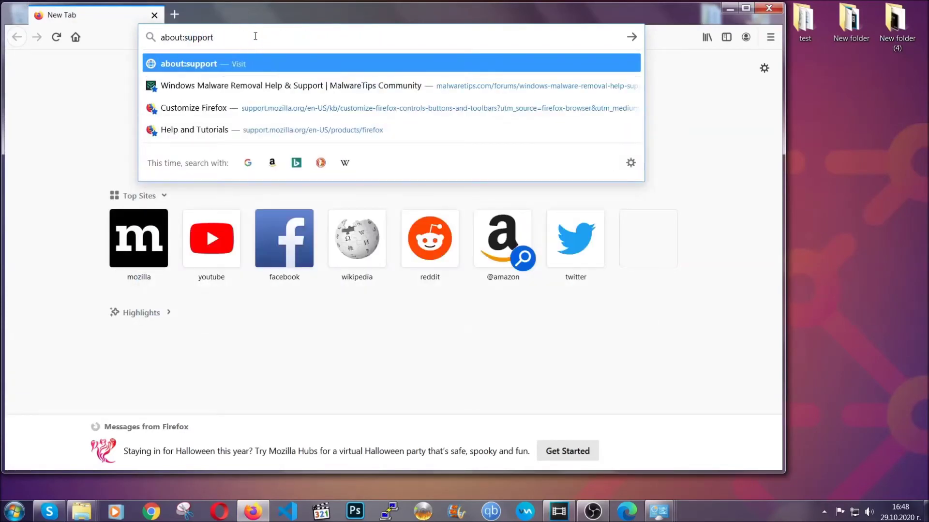
key("Return")
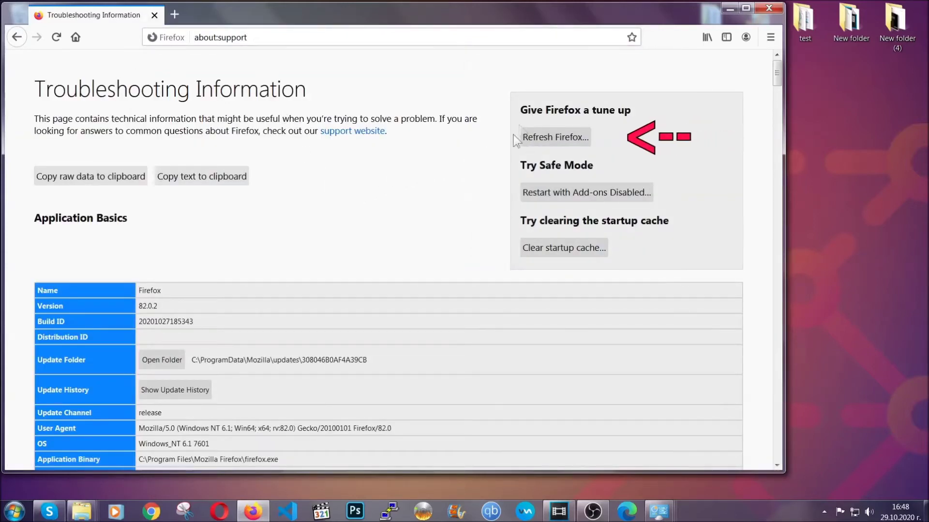
left_click(549, 142)
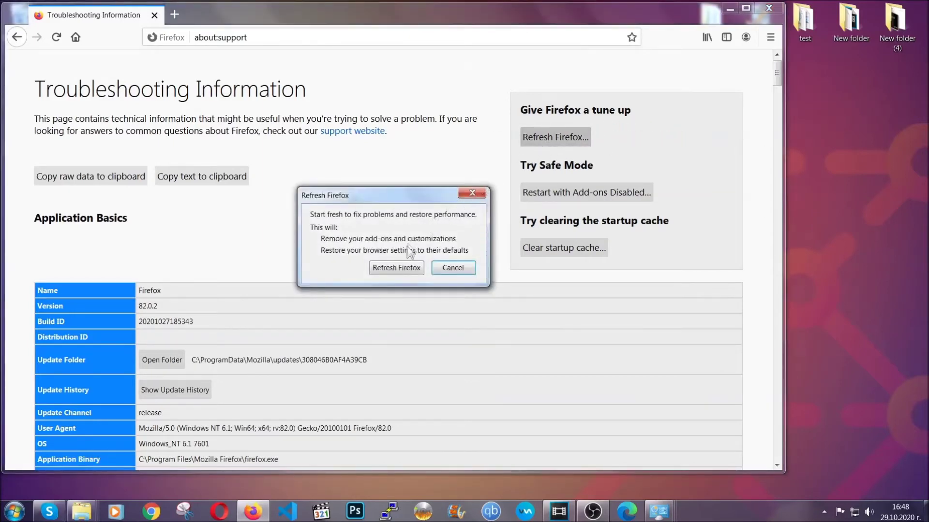
Step: Confirm the Firefox refresh, finish the Import Wizard, and minimise Firefox
left_click(394, 268)
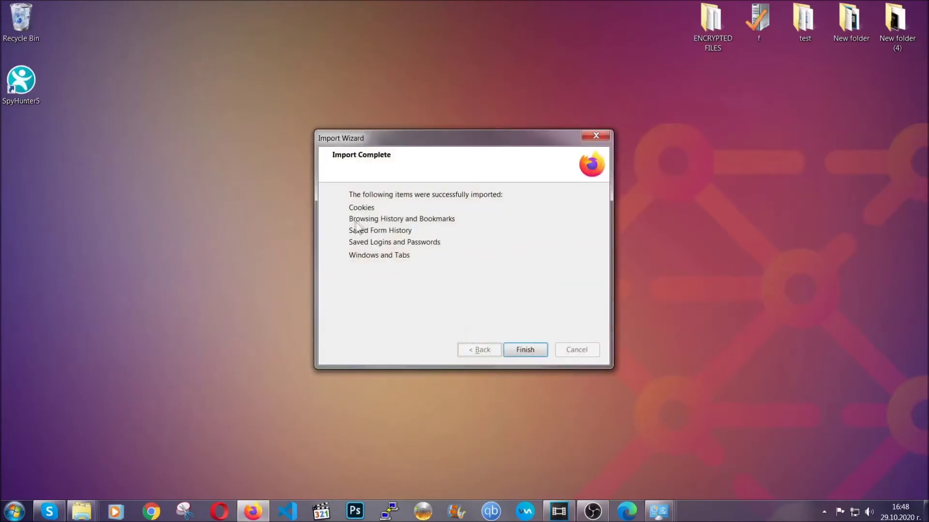
left_click(525, 351)
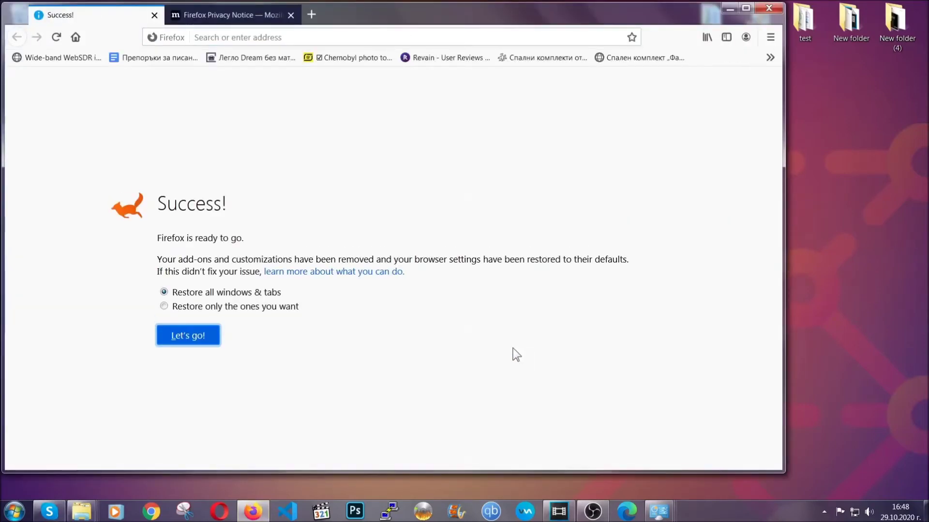
left_click(728, 10)
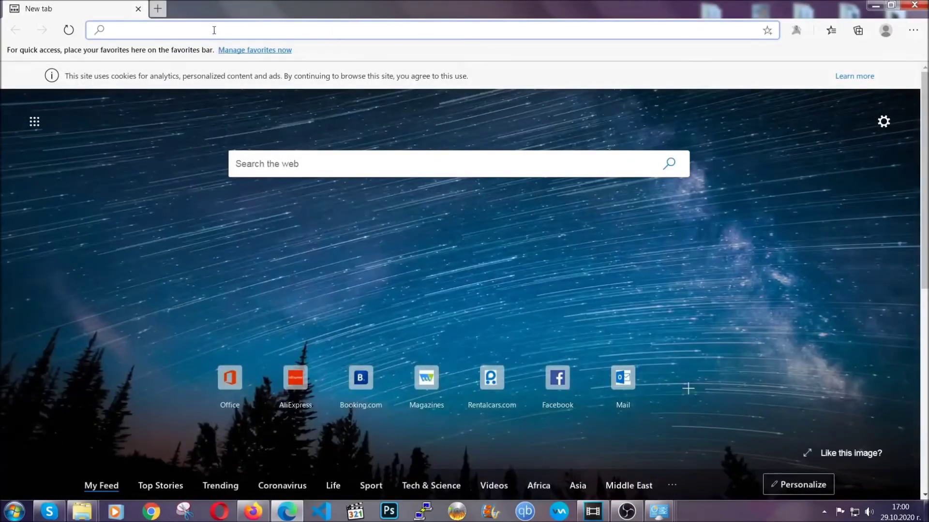
type("edge:")
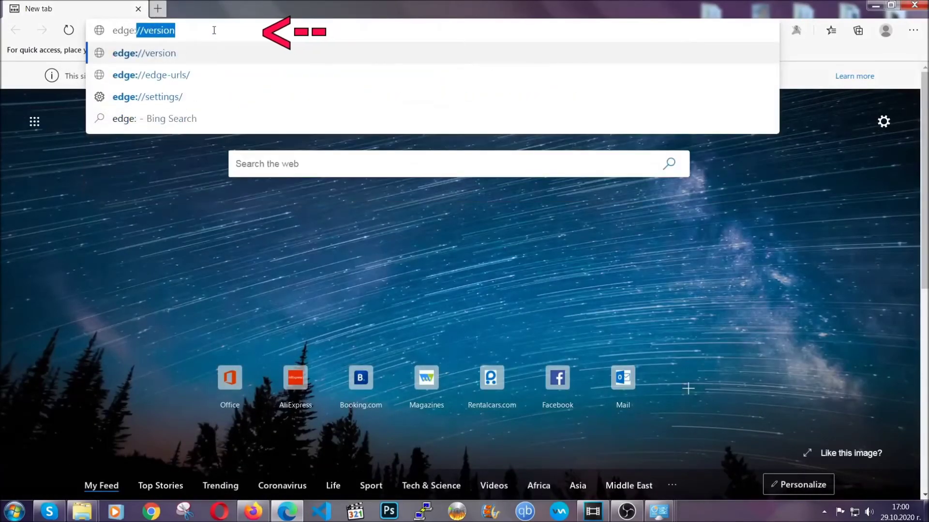
type("//setting")
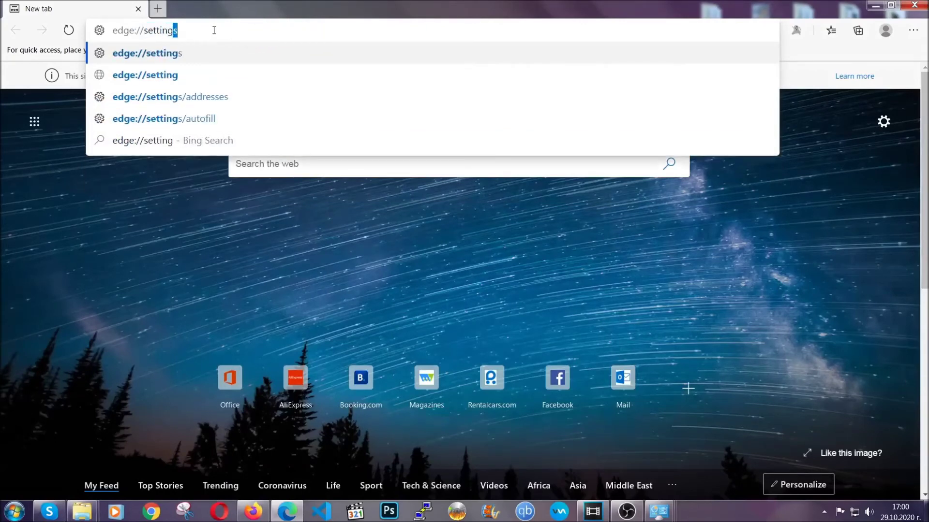
type("s/cle")
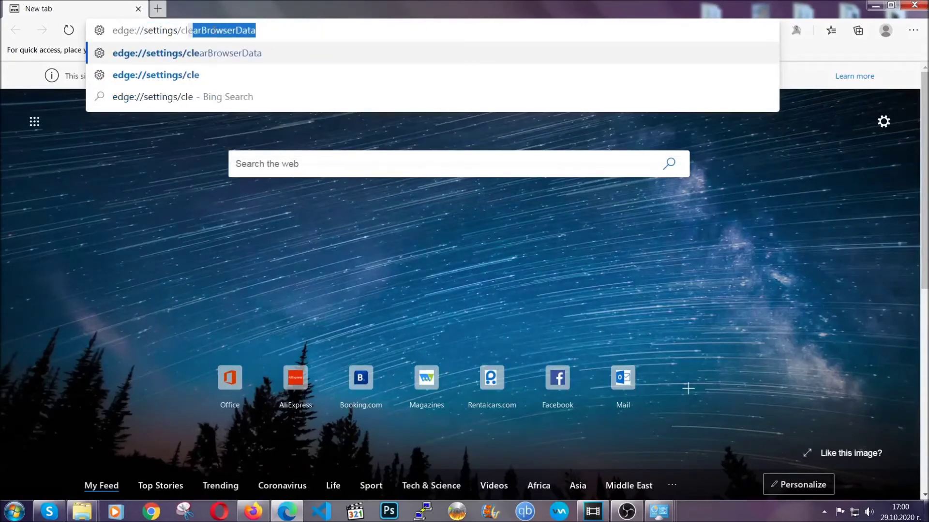
type("arBrow")
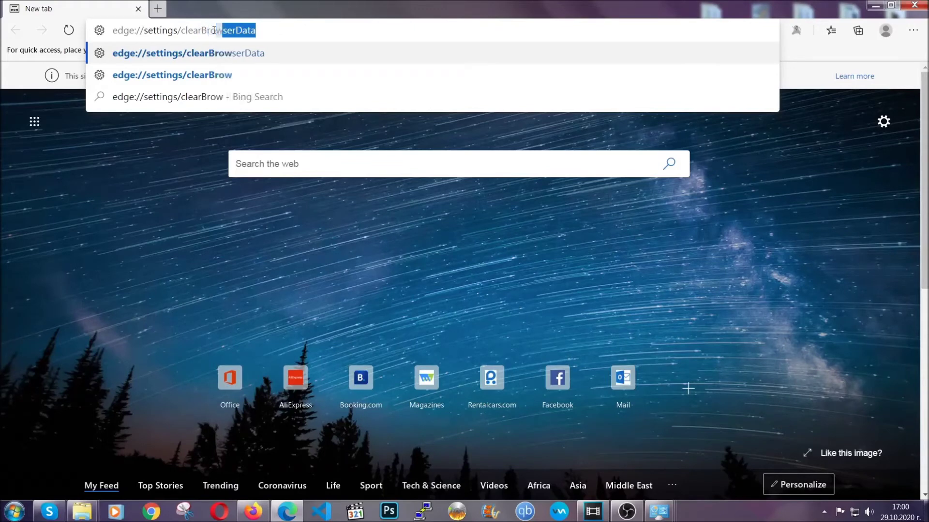
type("serData")
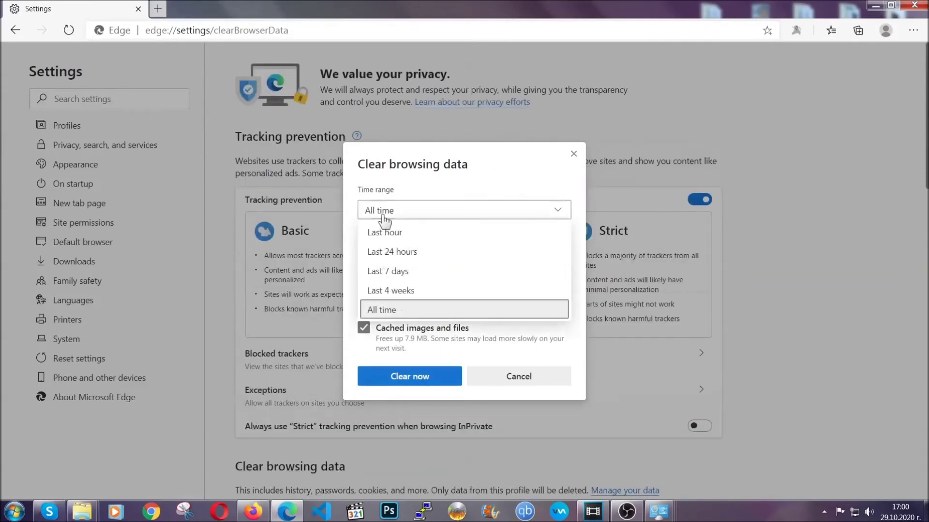
Step: Clear Edge's browsing data for All time with Passwords left unchecked
left_click(381, 308)
scroll(390, 293, "down", 2)
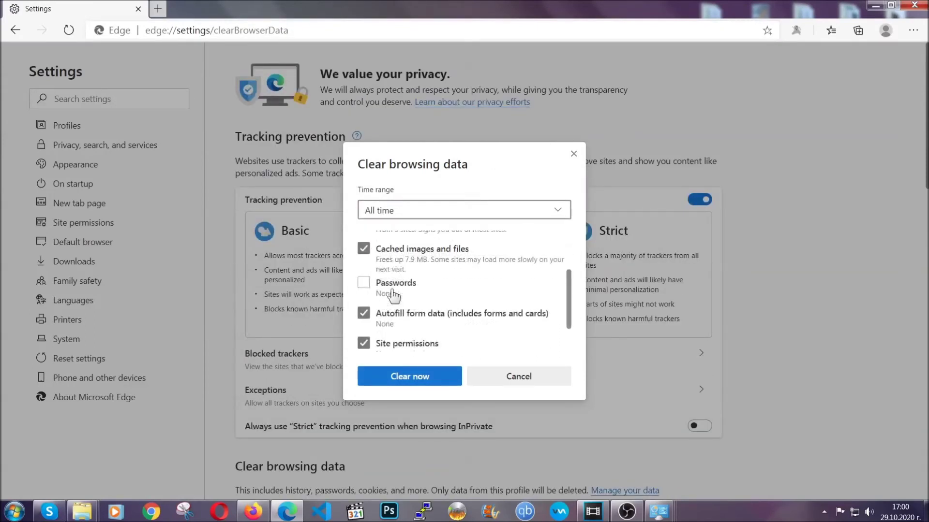
scroll(392, 298, "down", 1)
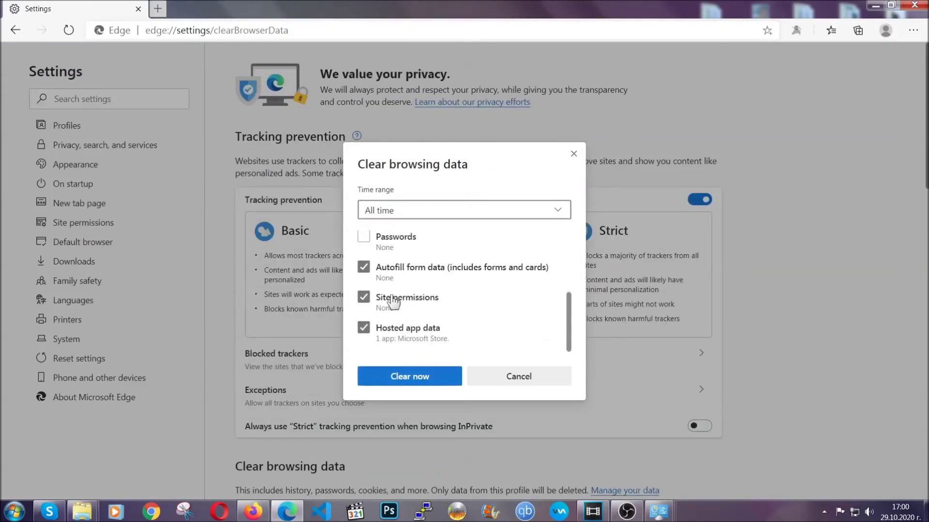
left_click(405, 378)
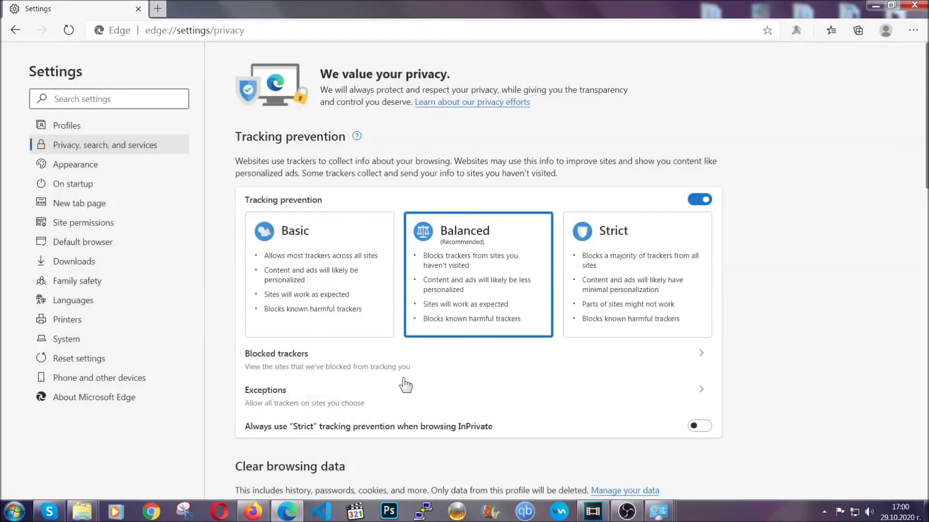
Step: Remove Edge's single installed extension from the Extensions page, then close Edge
left_click(913, 31)
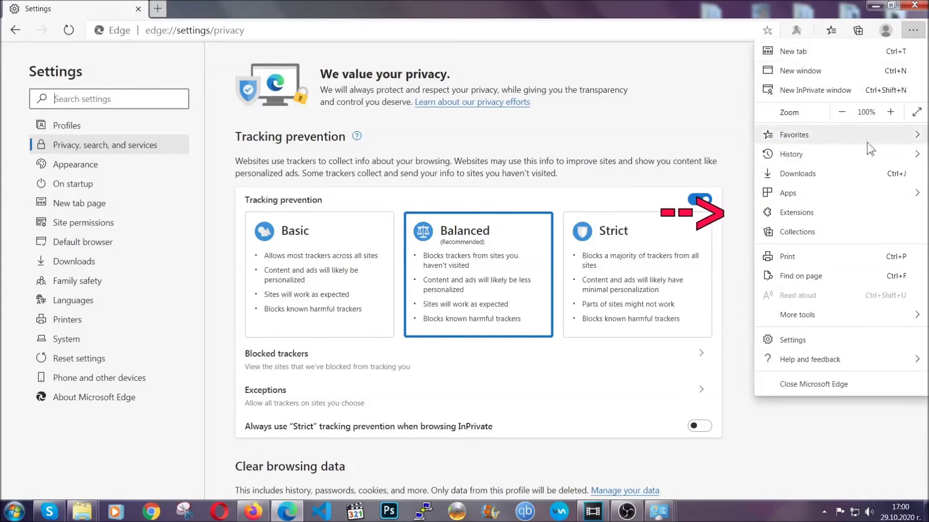
left_click(846, 207)
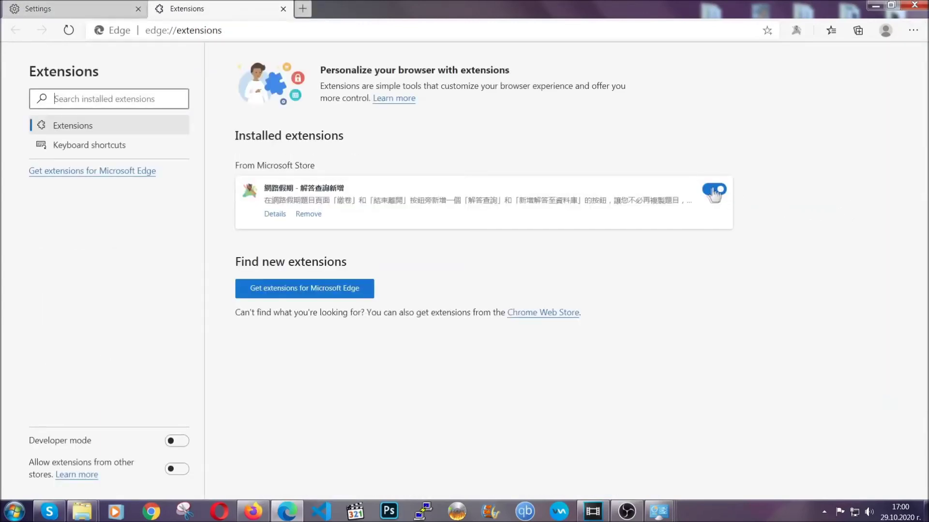
left_click(307, 215)
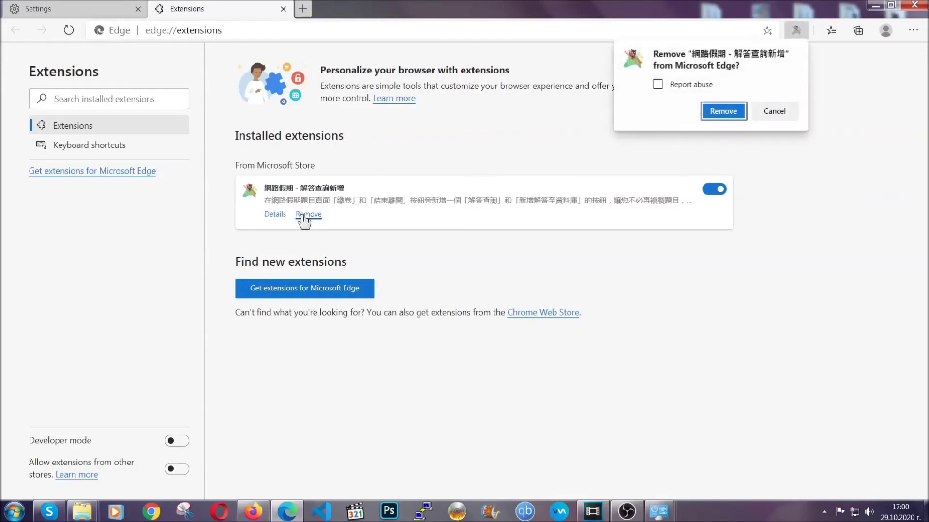
left_click(720, 110)
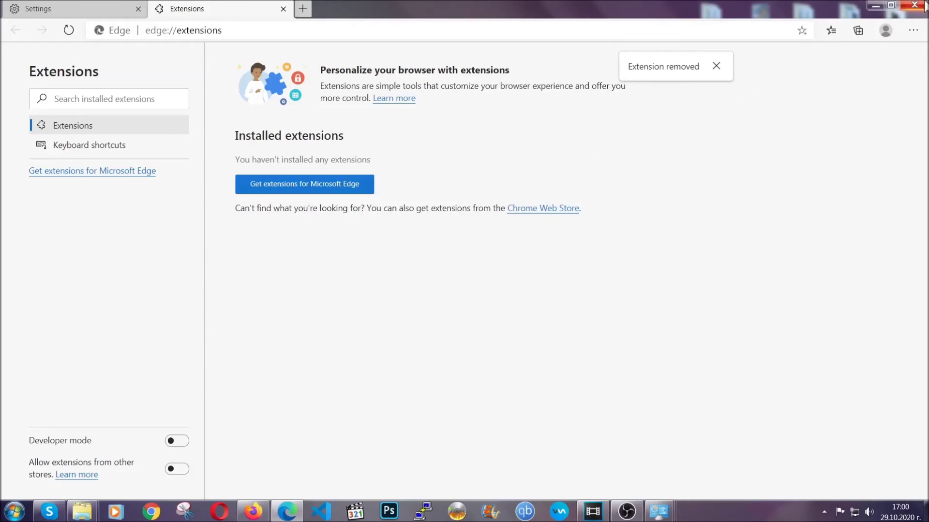
left_click(914, 5)
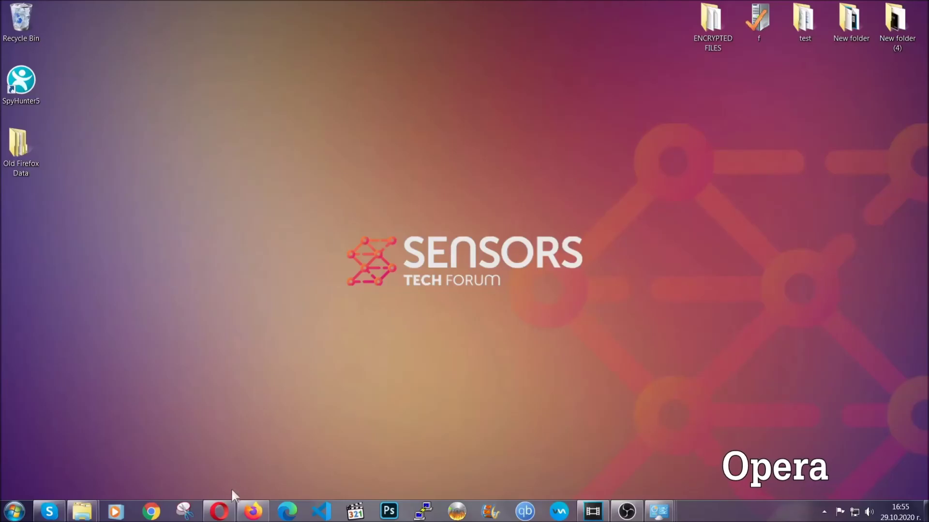
Step: Launch Opera and go to opera://settings/clearBrowserData, correcting a typo in the address
left_click(219, 512)
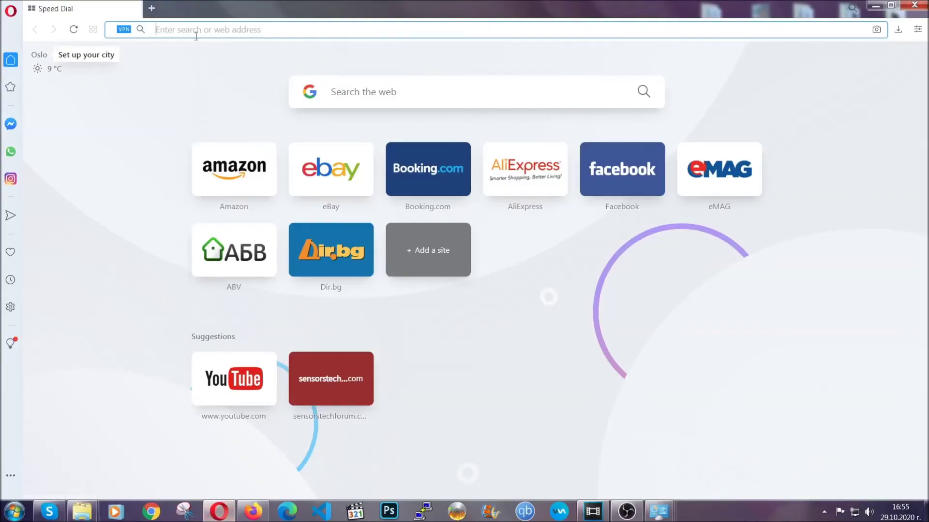
type("opera")
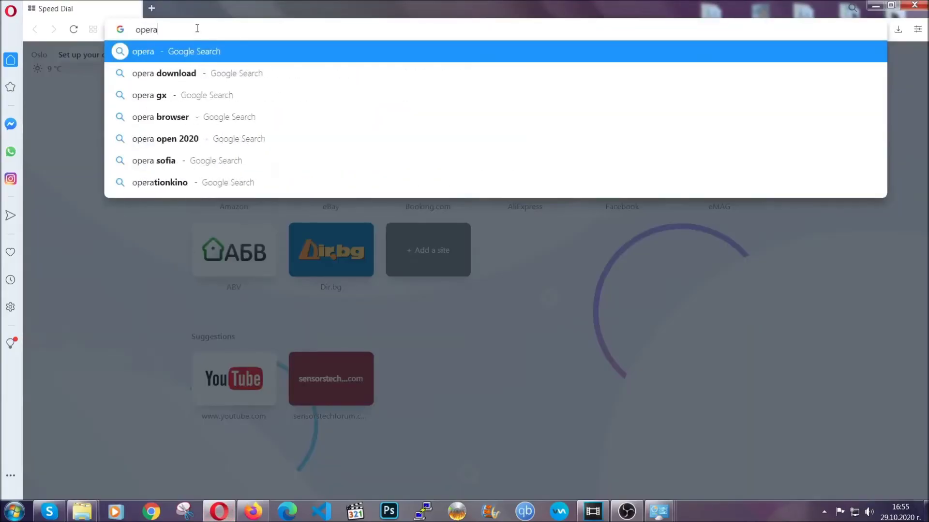
type("://se")
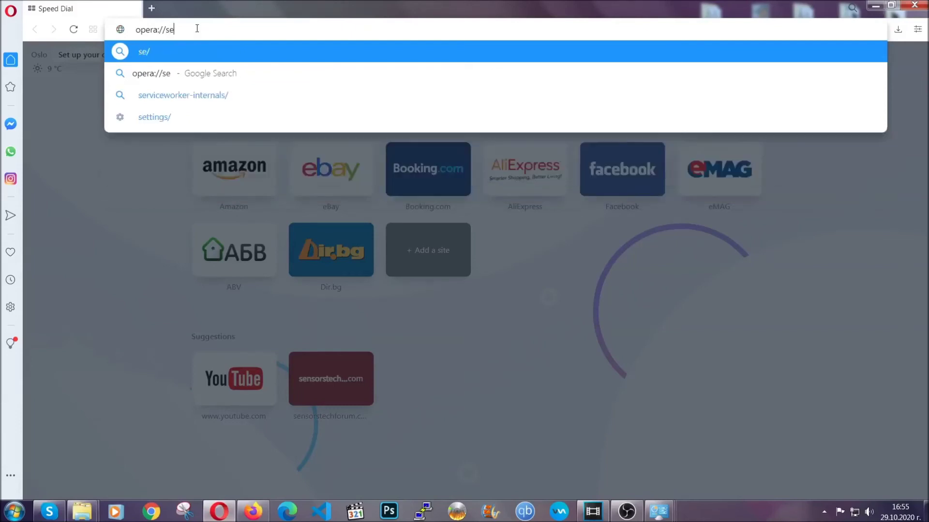
type("ttings/c")
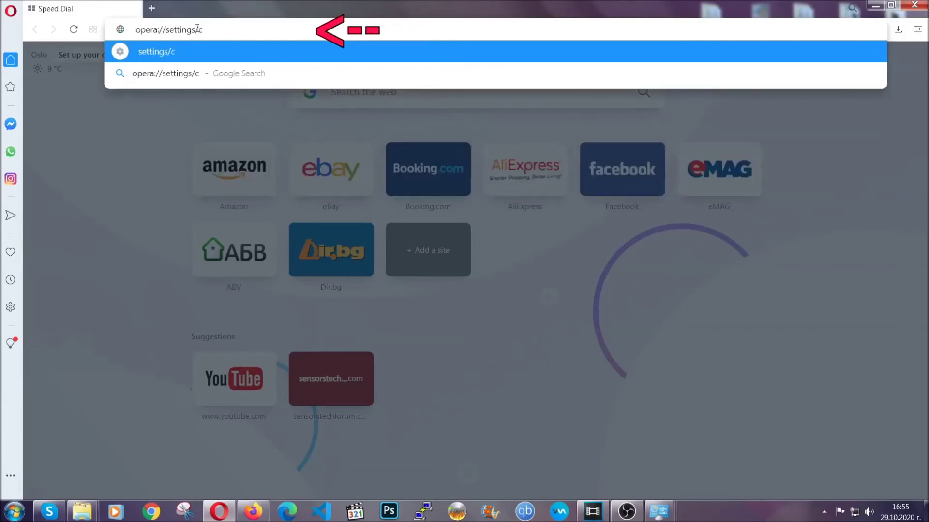
type("learBrr")
key("BackSpace")
type("o")
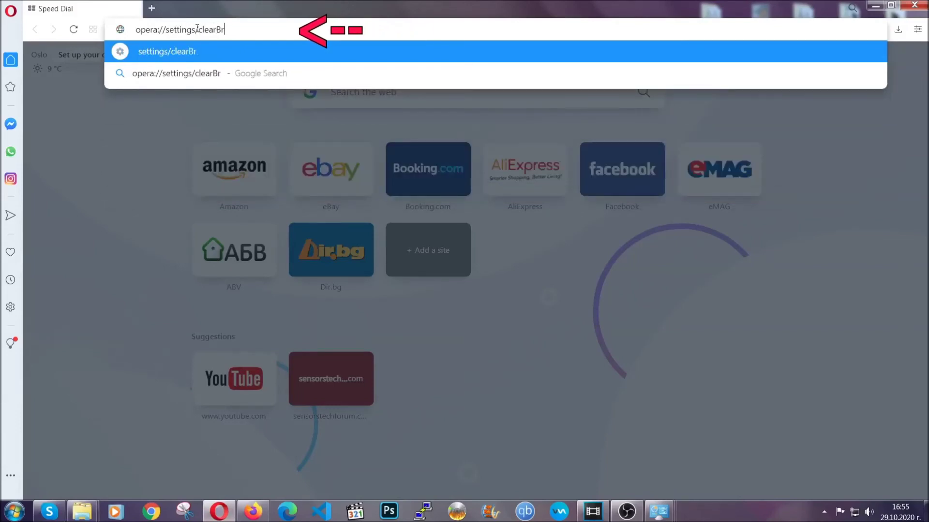
type("wserData")
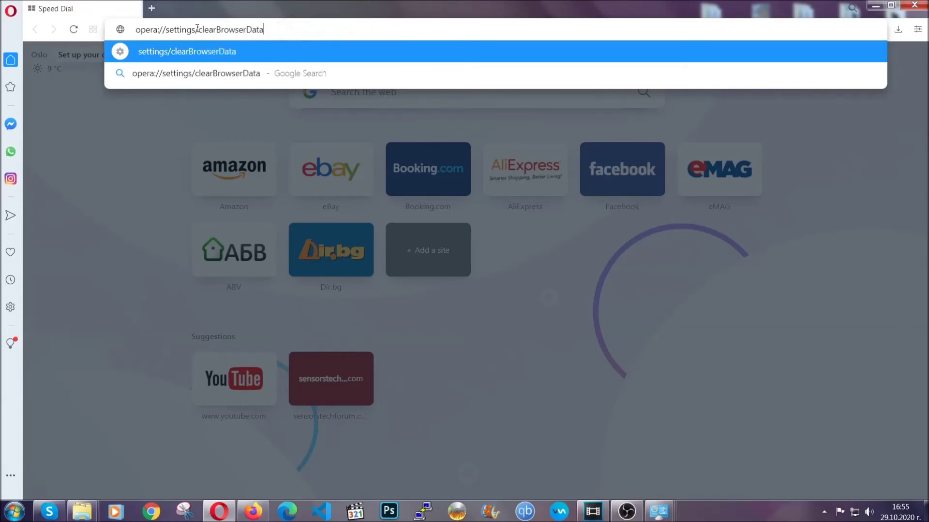
key("Return")
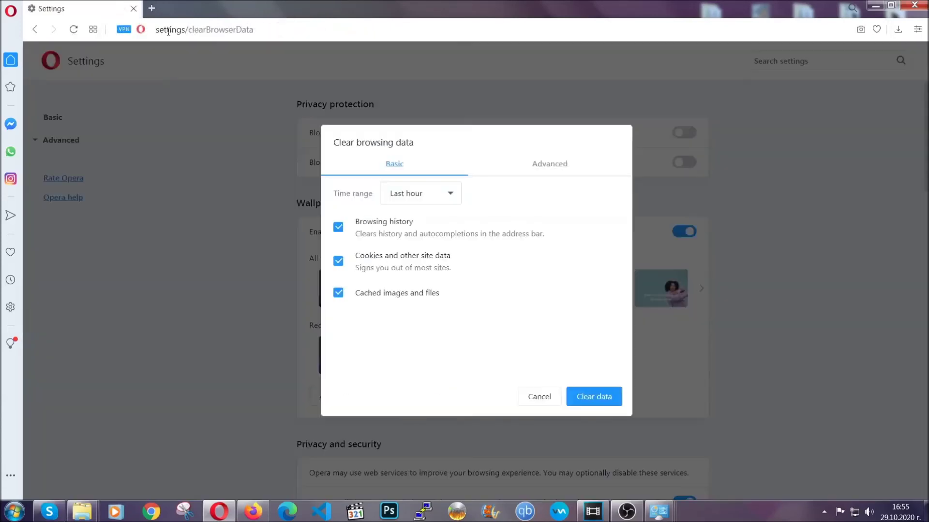
Step: Clear Opera's All time browsing data, adding site settings and hosted app data, passwords excluded
left_click(548, 171)
left_click(461, 193)
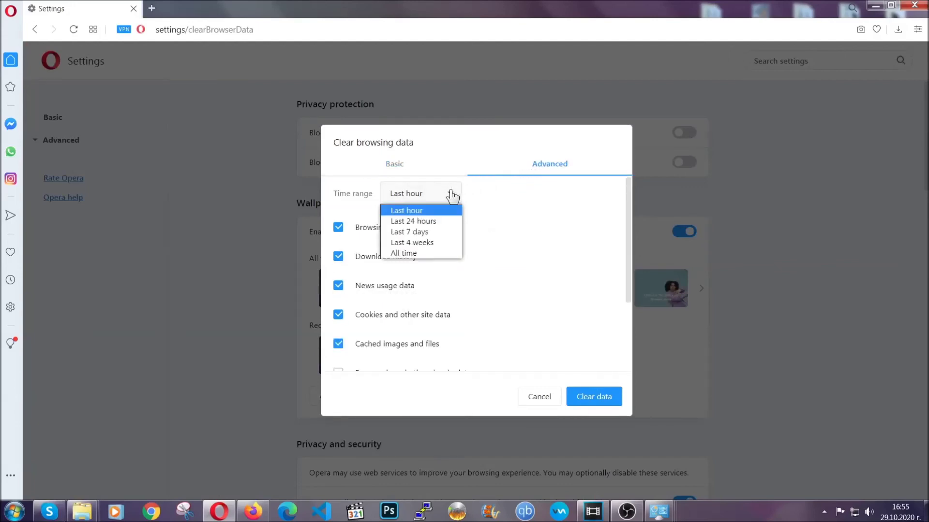
left_click(419, 251)
scroll(423, 258, "down", 3)
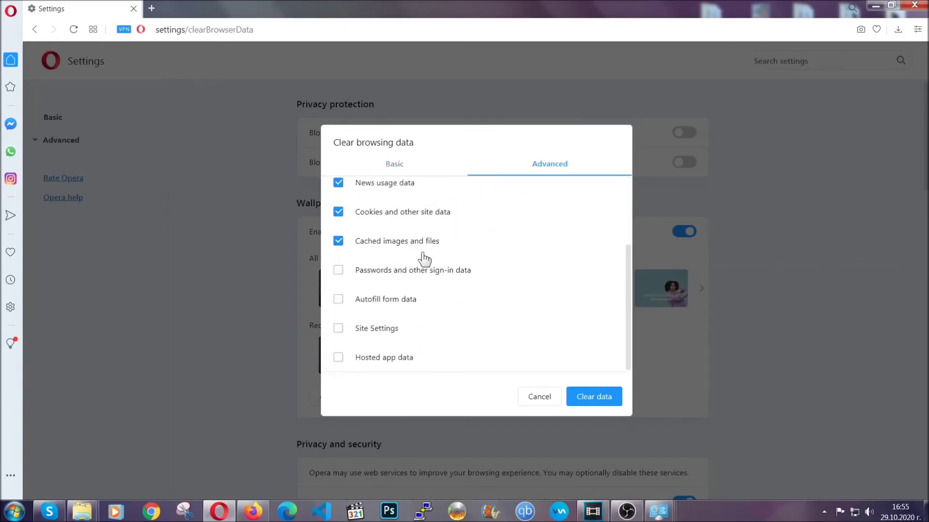
left_click(379, 330)
left_click(373, 359)
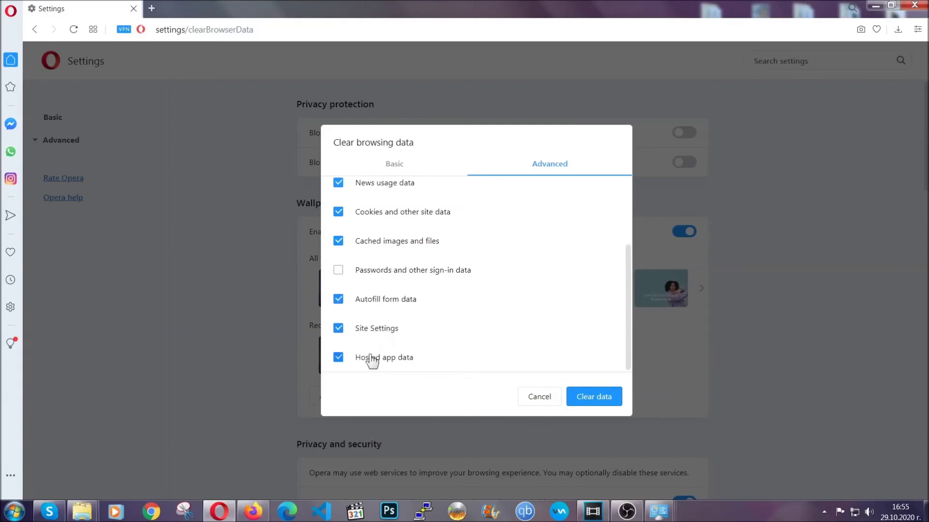
left_click(589, 398)
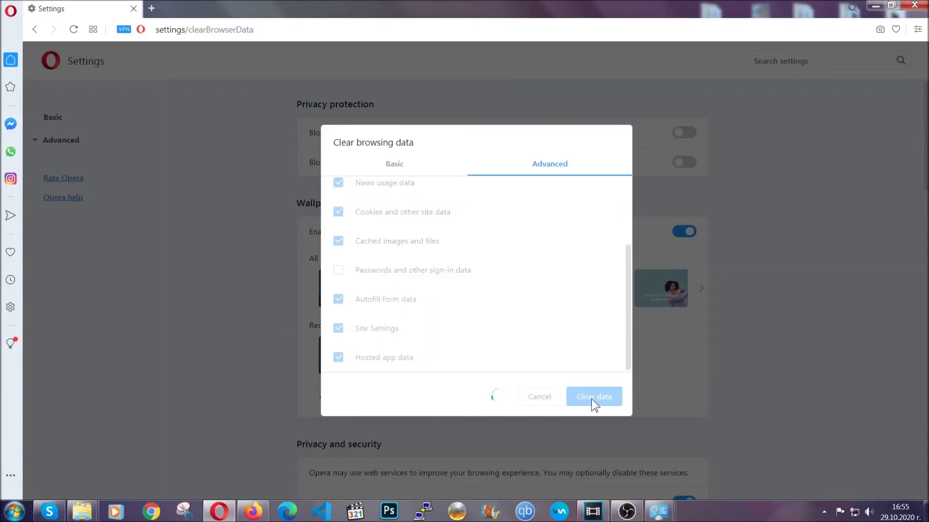